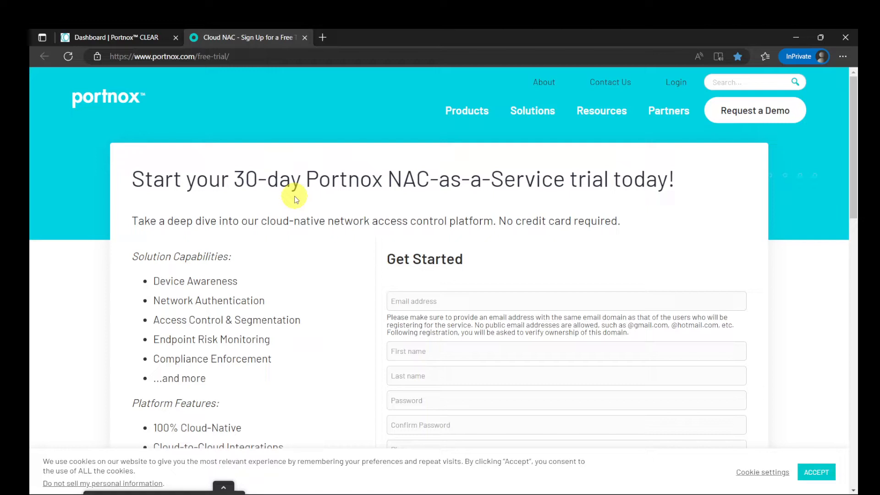
Create a CLEAR RADIUS instance for the Europe and Asia location in the service settings and expand its connection details
left_click(153, 37)
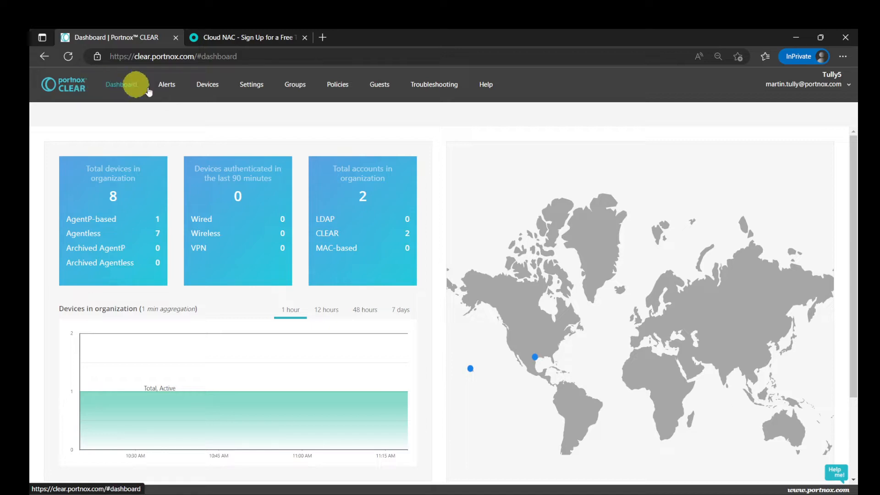
left_click(251, 87)
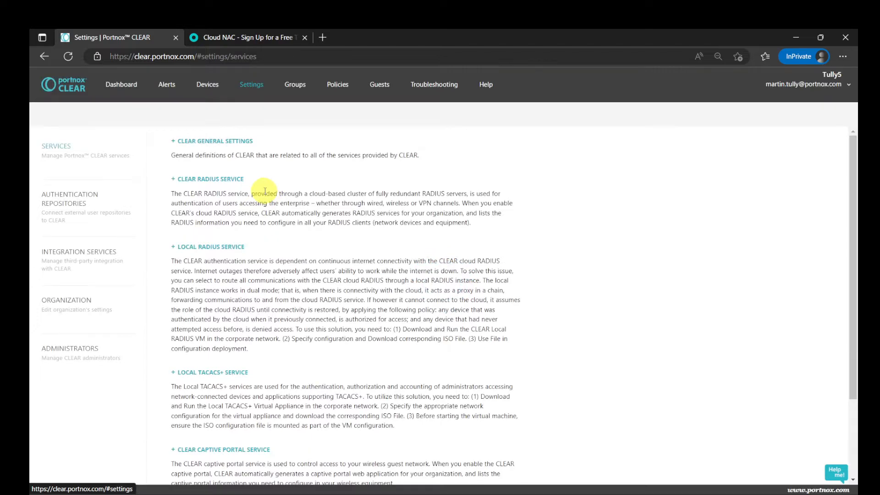
left_click(206, 181)
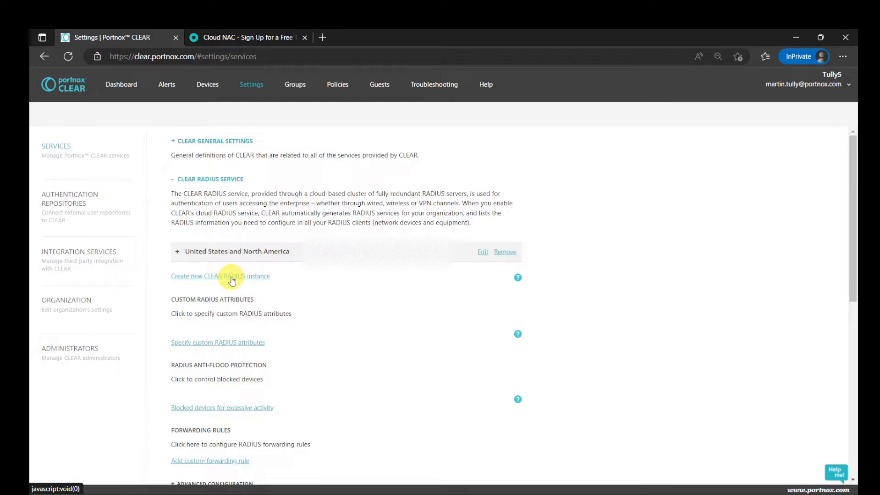
left_click(232, 277)
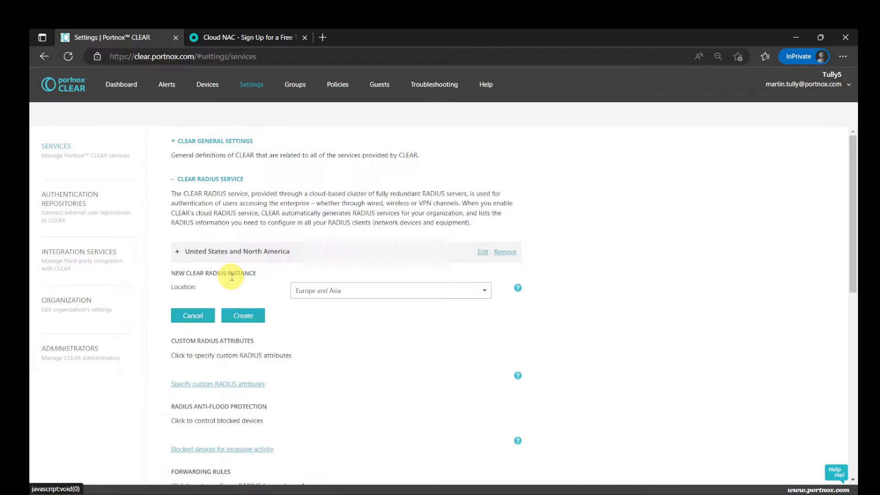
left_click(311, 296)
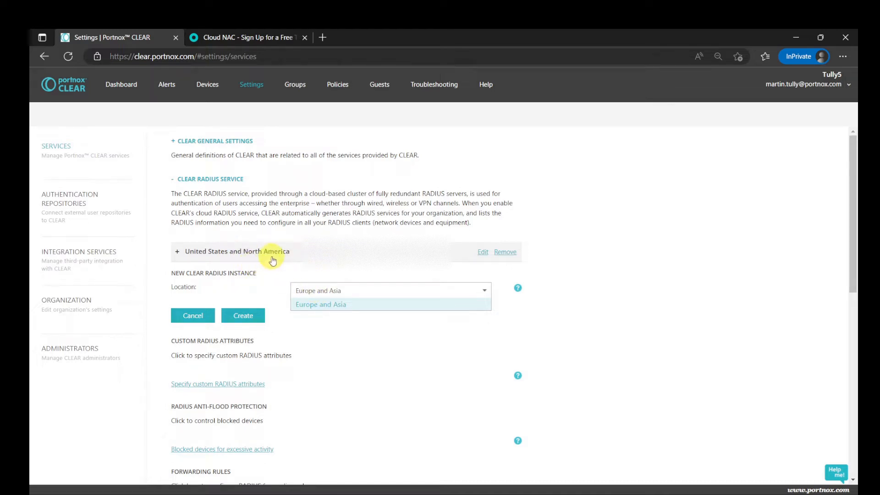
left_click(250, 319)
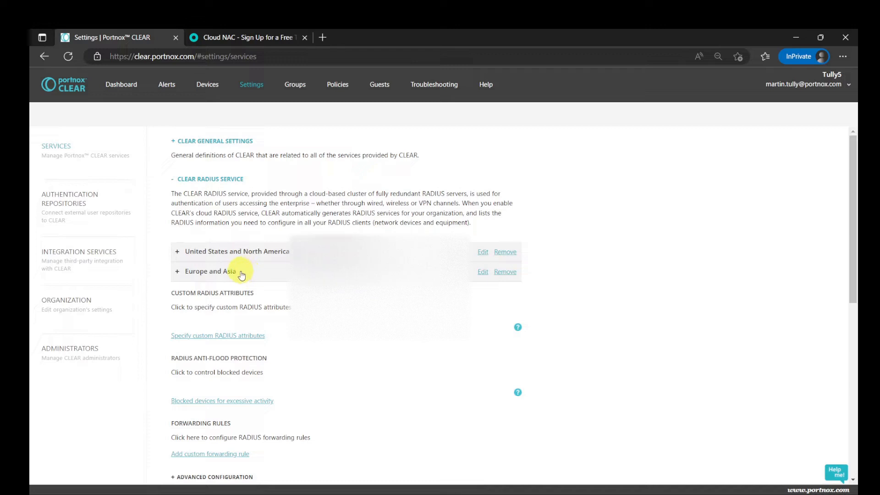
left_click(214, 272)
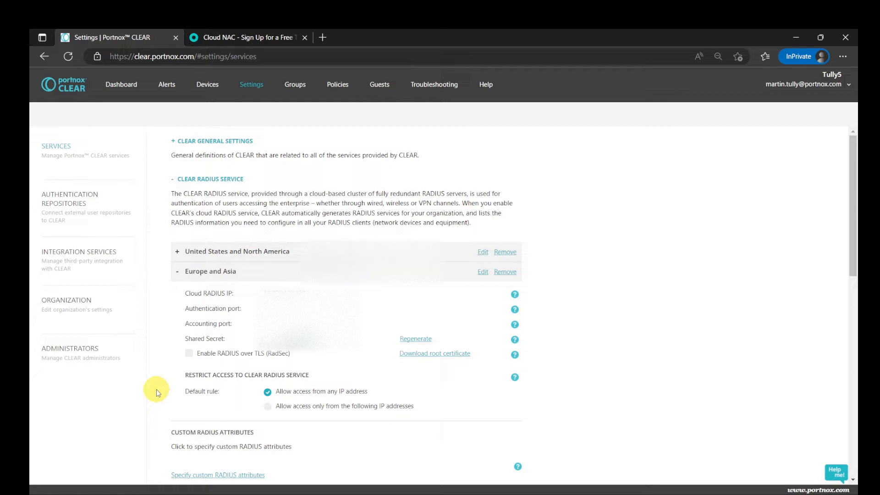
Review the Directory Integration Service description, including the secure TLS tunnel, and its directory domains under the authentication repositories
left_click(63, 211)
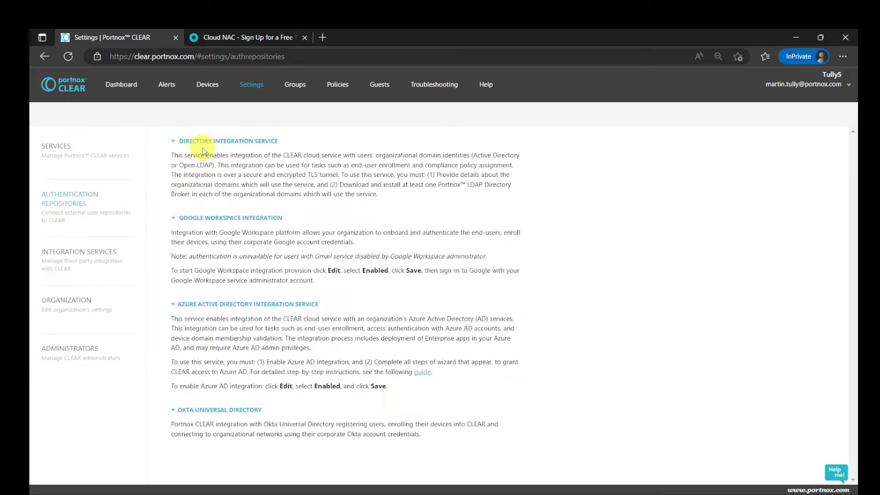
left_click(218, 145)
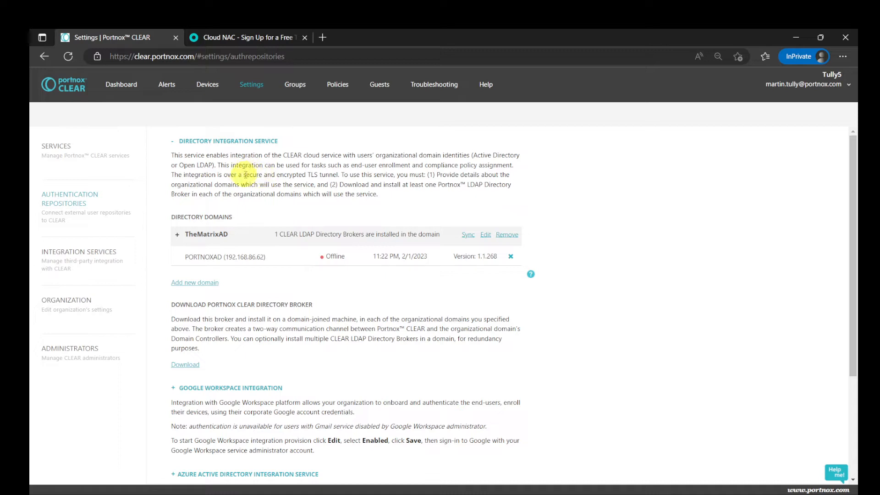
left_click_drag(245, 174, 339, 175)
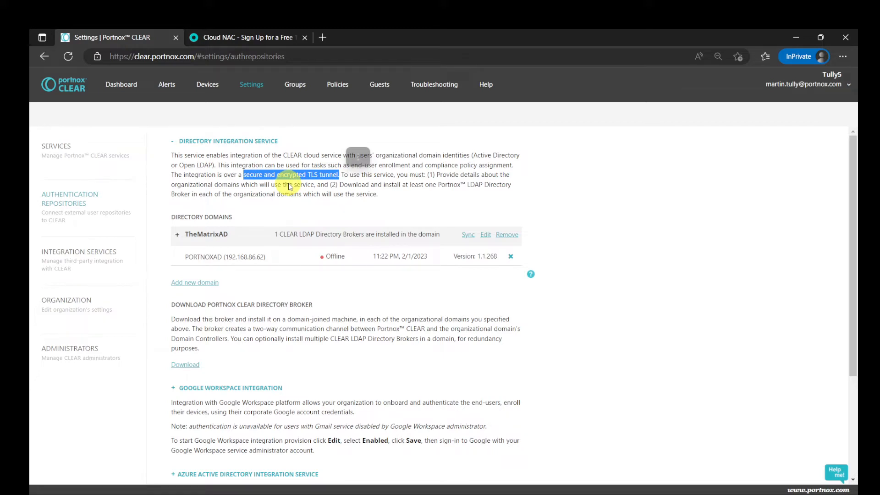
left_click(173, 142)
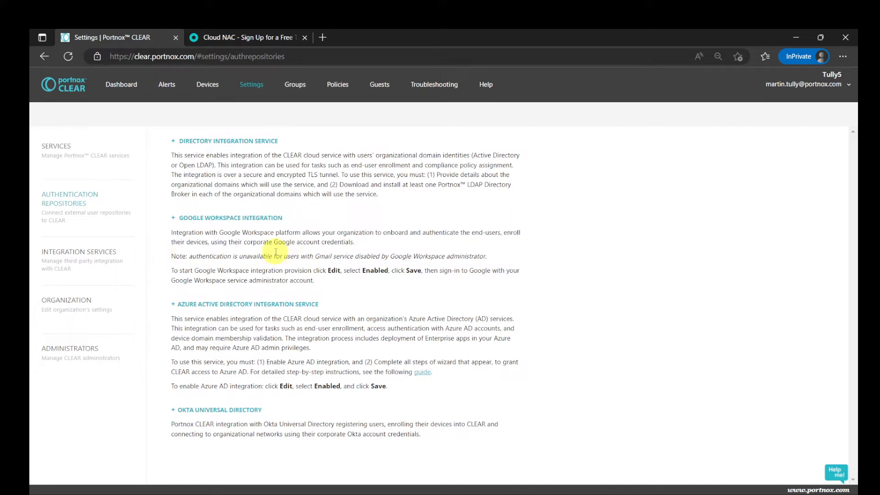
Examine the CLEAR general settings for trusted root certificates, certificate generation and SCEP services
left_click(62, 149)
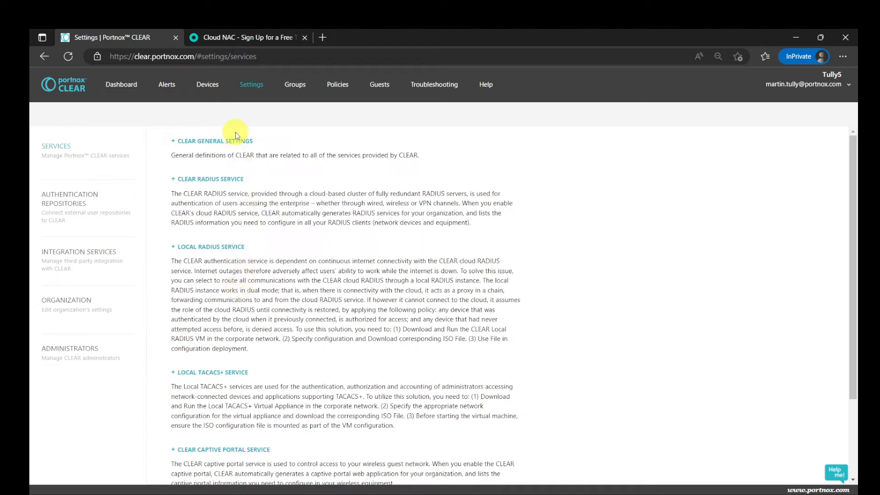
left_click(200, 140)
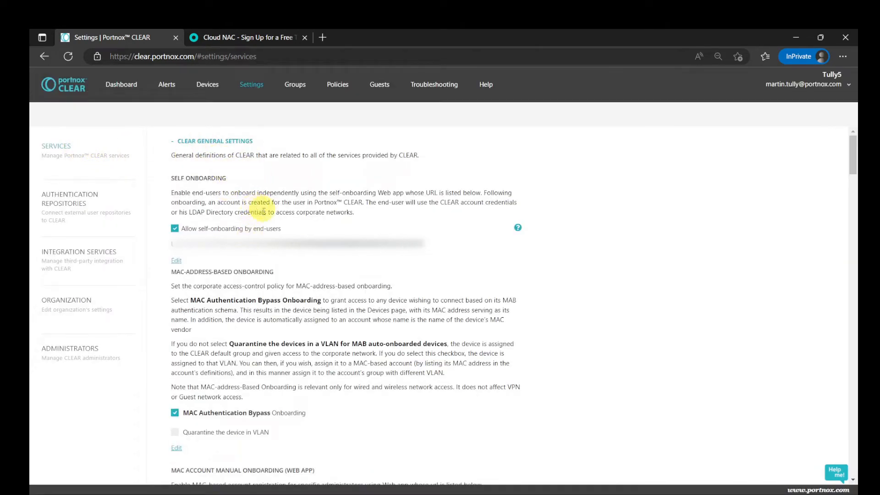
scroll(261, 249, "down", 10)
scroll(264, 249, "down", 14)
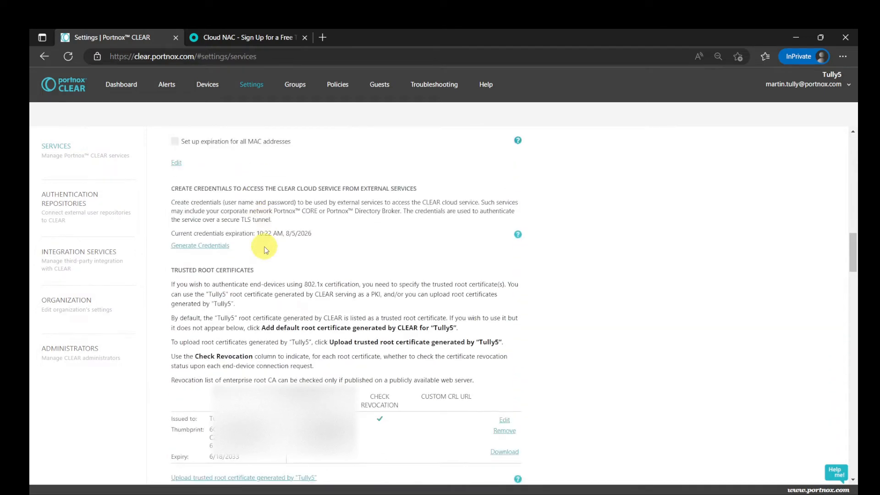
scroll(265, 244, "up", 1)
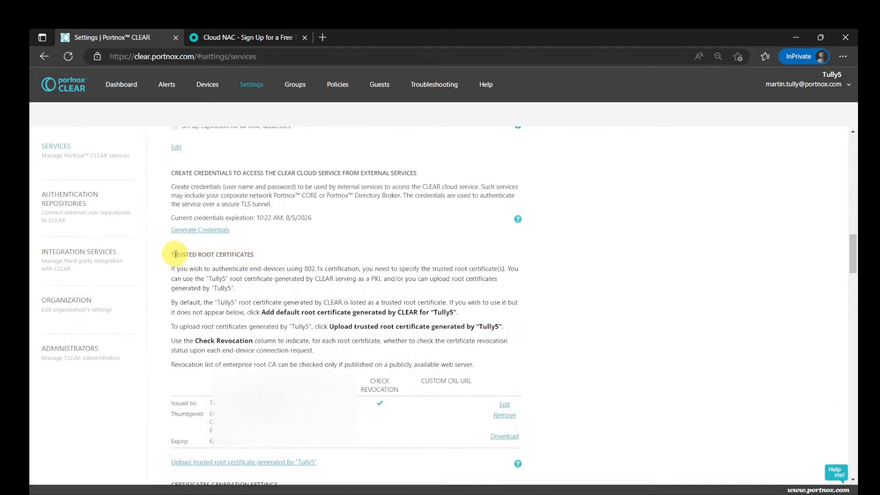
scroll(238, 262, "down", 1)
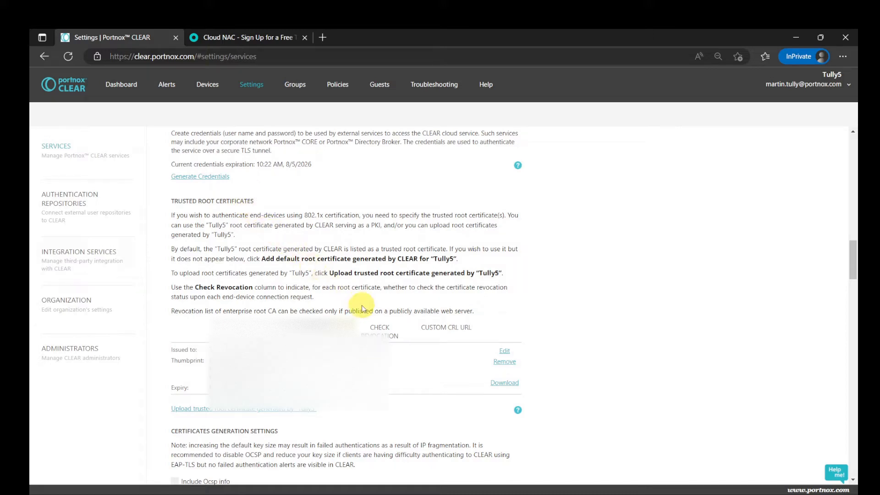
scroll(361, 308, "down", 3)
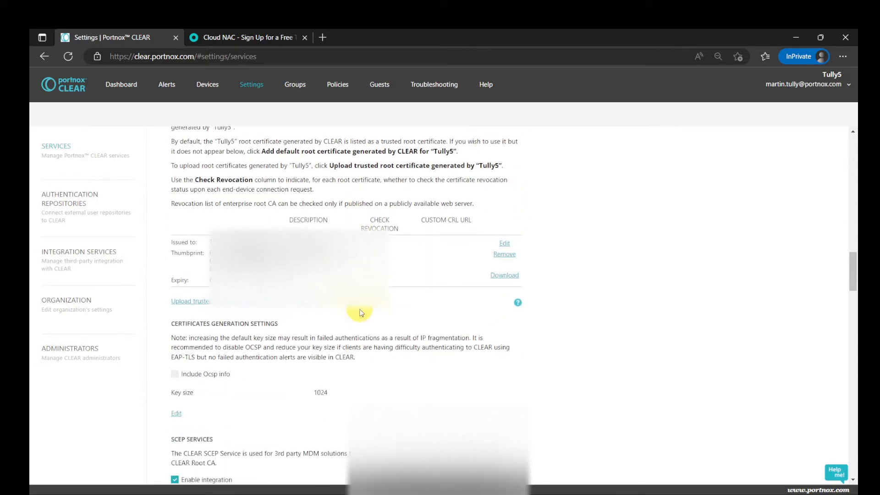
scroll(361, 313, "down", 6)
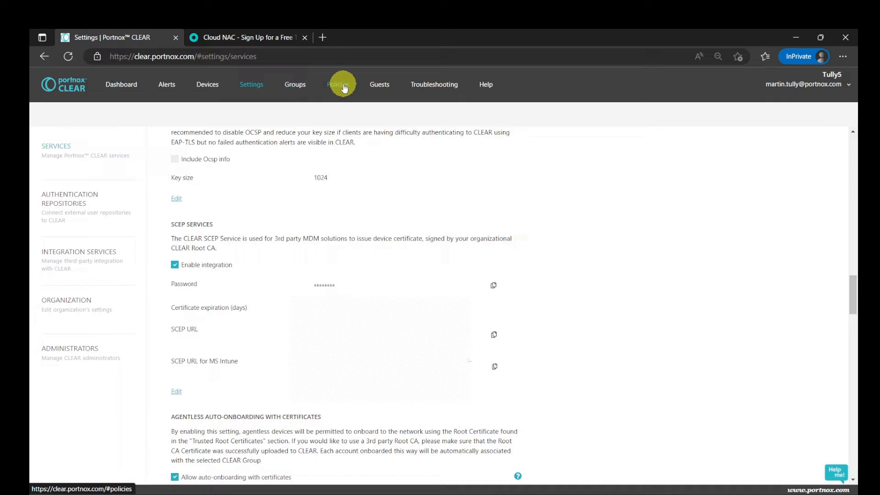
Map the Portnox Intune Test group from Azure AD to the Jamf Wireless group's members
left_click(303, 84)
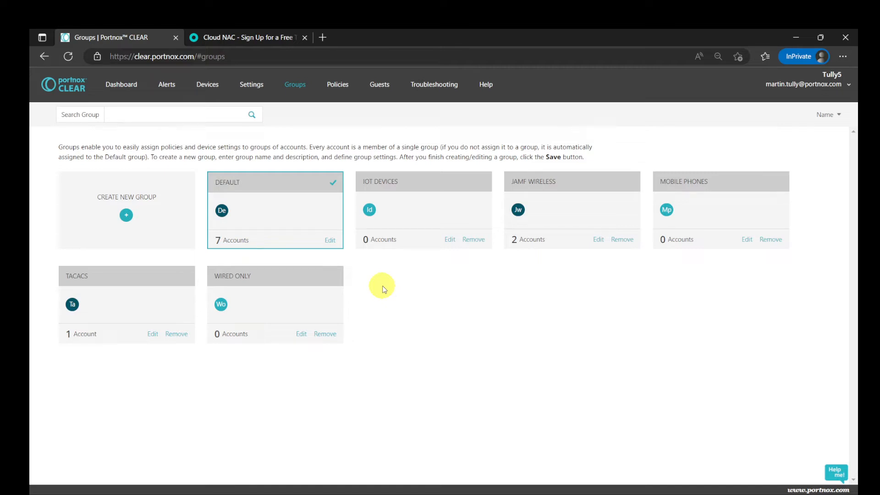
mouse_move(241, 180)
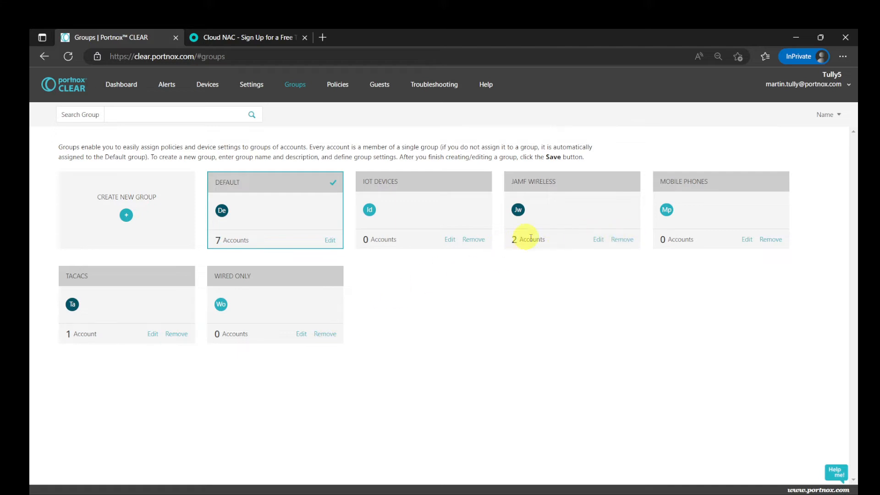
left_click(601, 241)
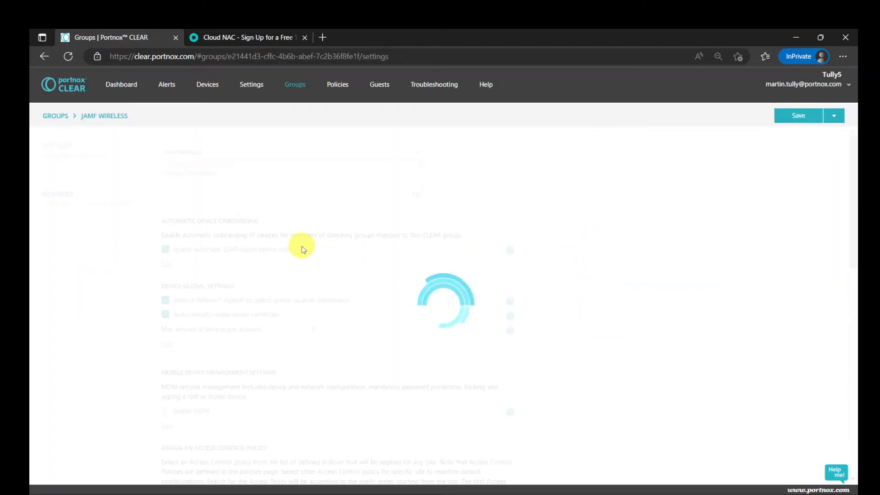
left_click(68, 202)
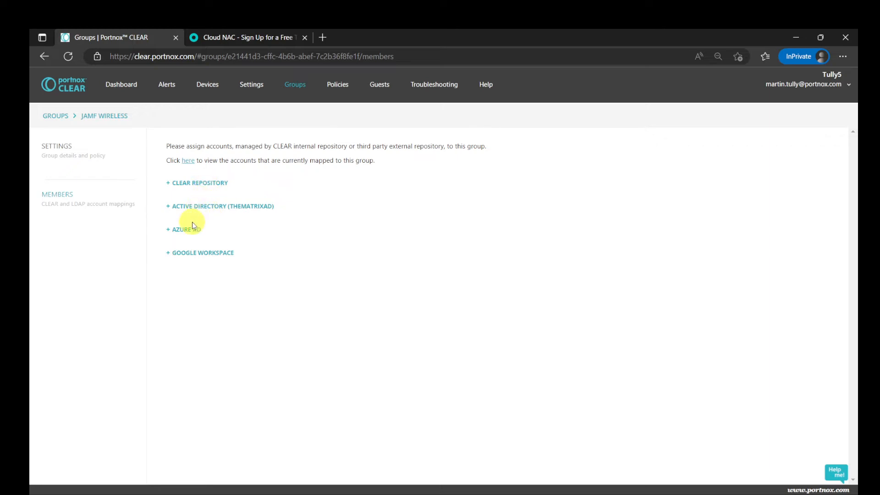
left_click(169, 232)
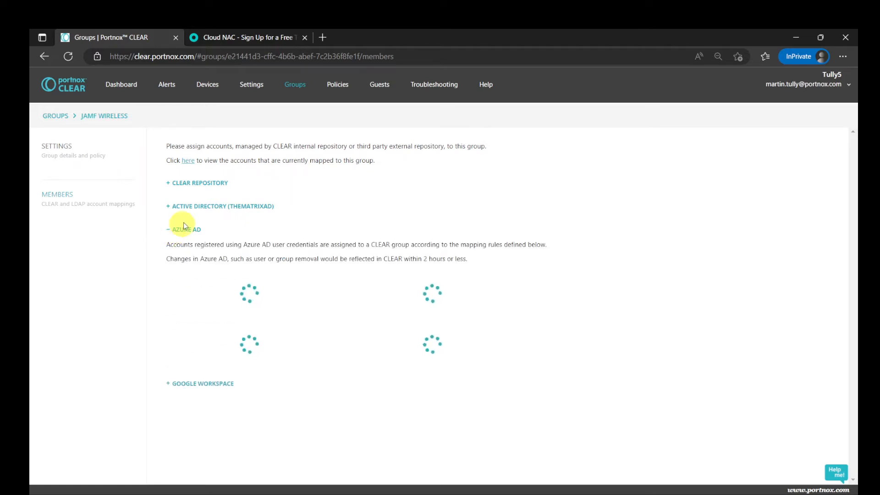
scroll(257, 358, "down", 3)
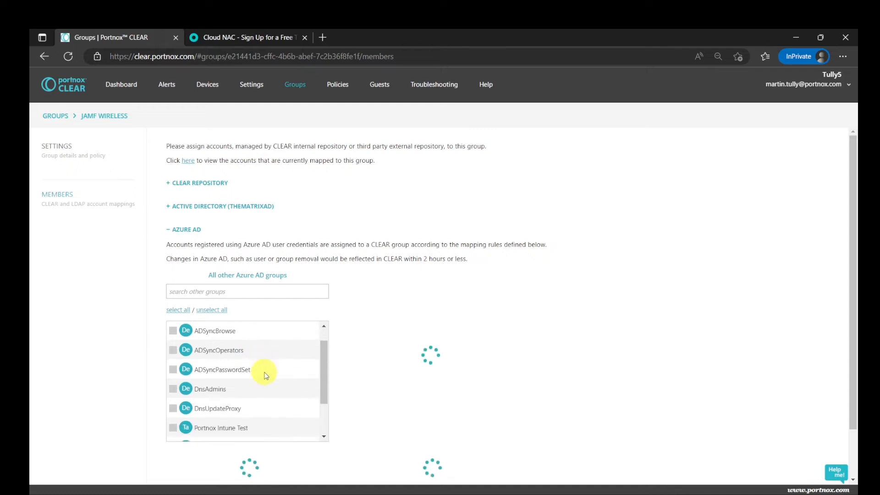
left_click(174, 374)
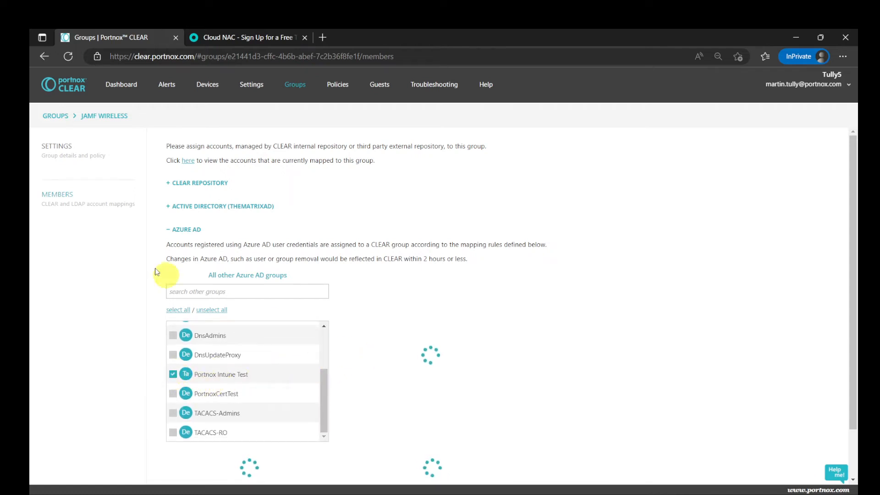
Review the Jamf Wireless group's policy settings and the PortnoxAPE wireless network's authentication and advanced device provisioning configuration
left_click(69, 150)
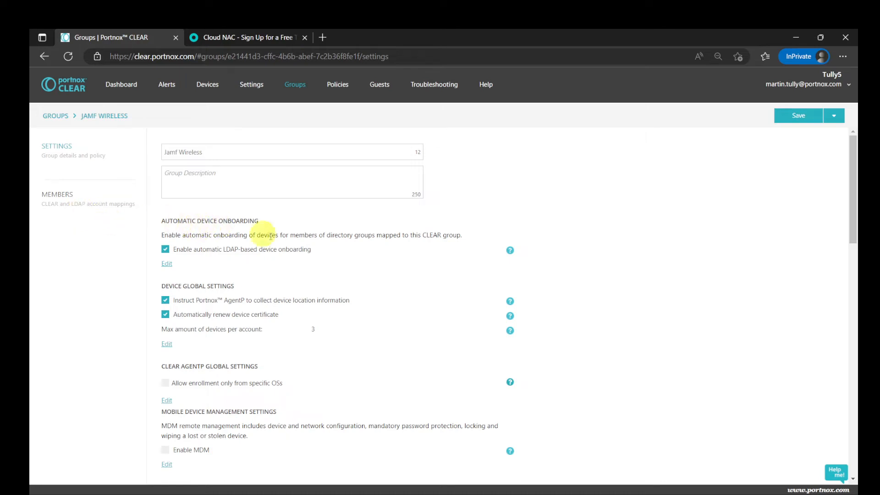
scroll(350, 267, "down", 10)
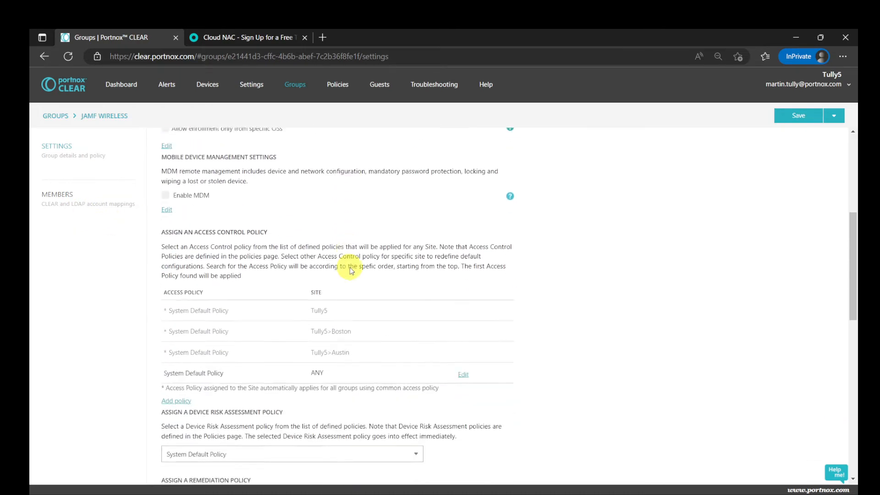
scroll(350, 268, "down", 1)
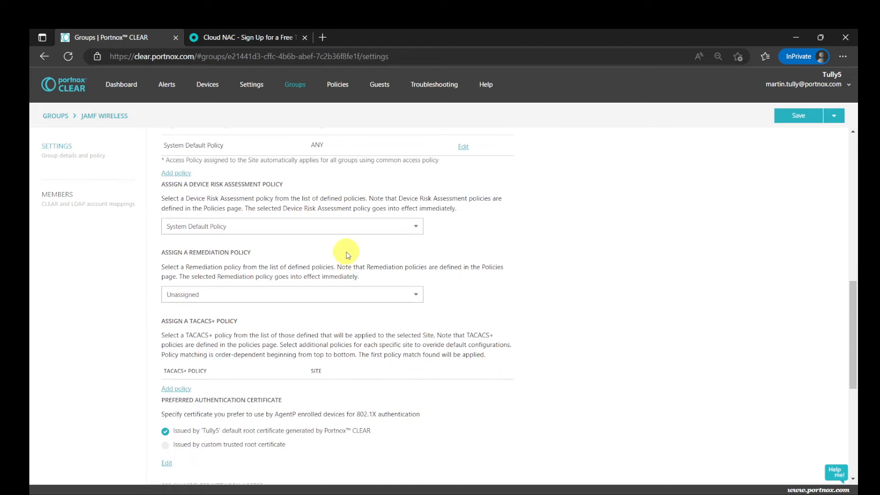
scroll(364, 248, "down", 4)
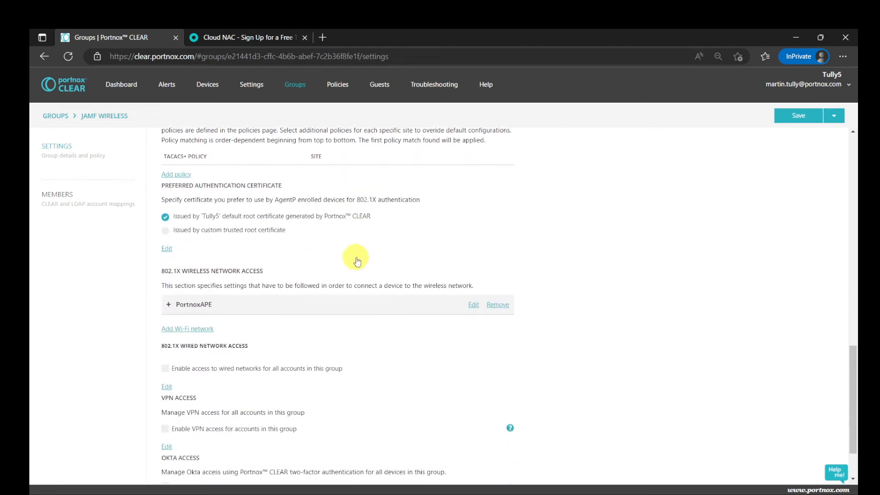
scroll(359, 260, "down", 1)
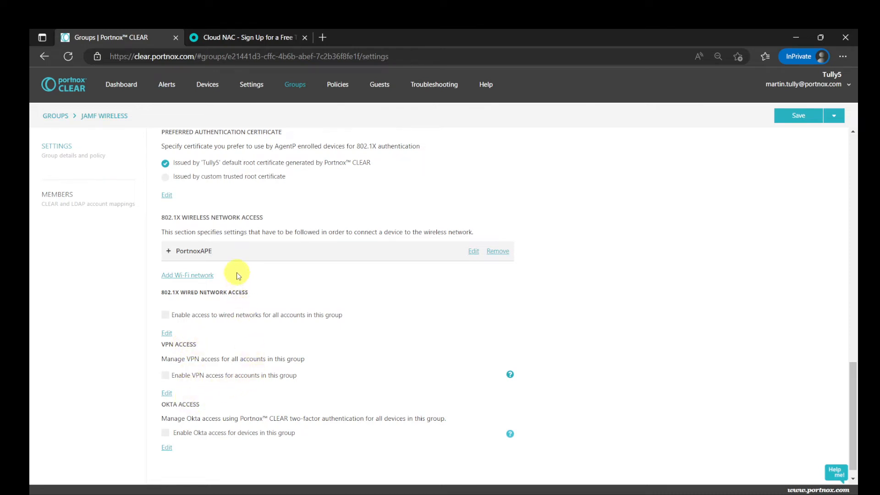
left_click(190, 251)
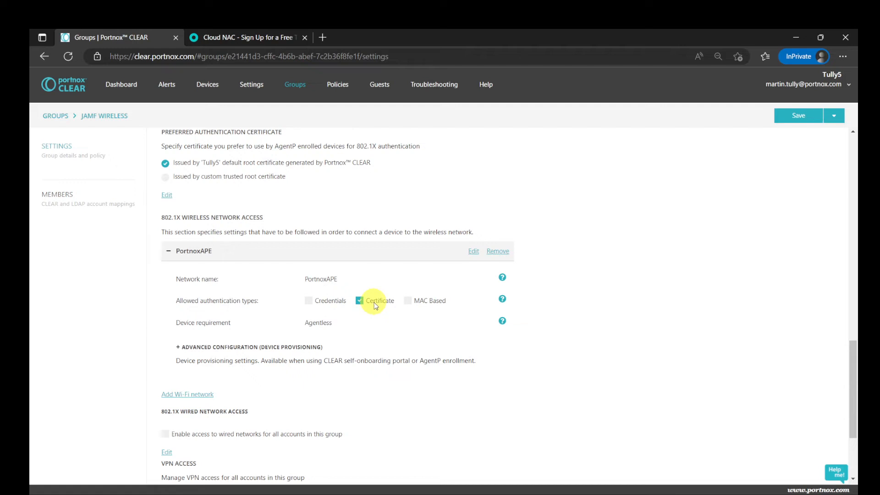
left_click(275, 347)
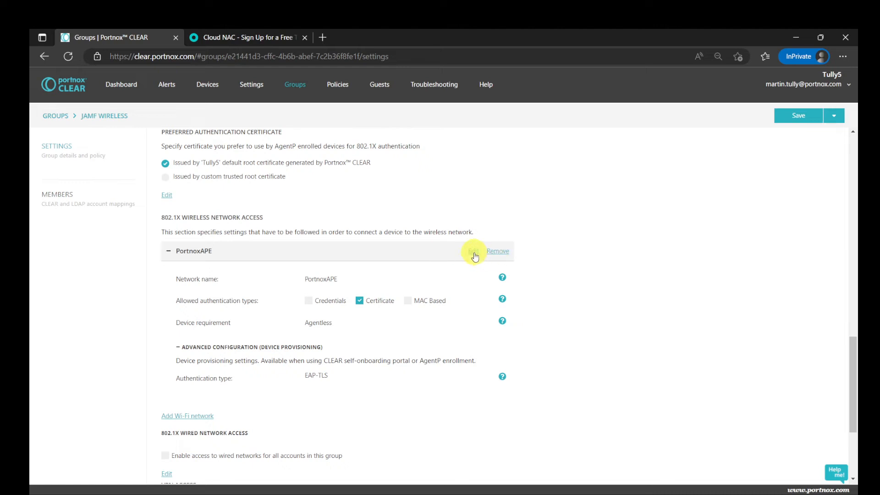
Start a new Wi-Fi network entry for the group, allowing Credentials and Certificate authentication with the AgentP-based & Agentless device requirement
left_click(197, 418)
scroll(298, 391, "down", 2)
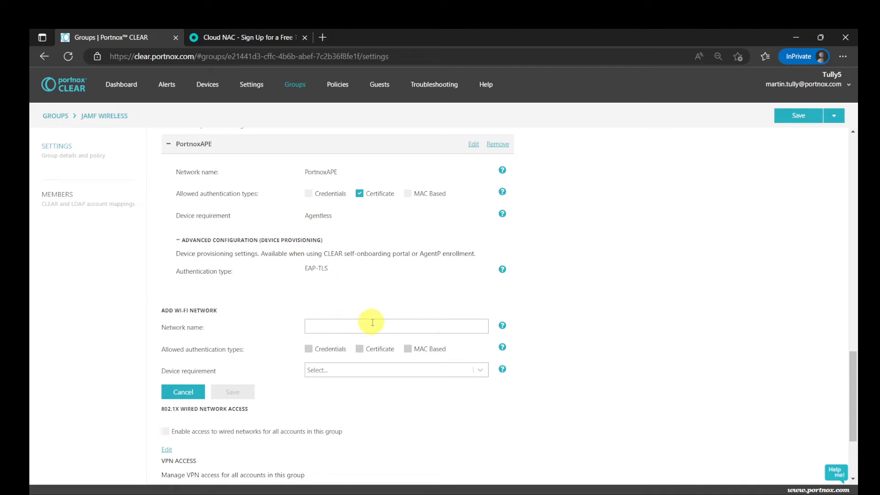
left_click(333, 349)
left_click(365, 359)
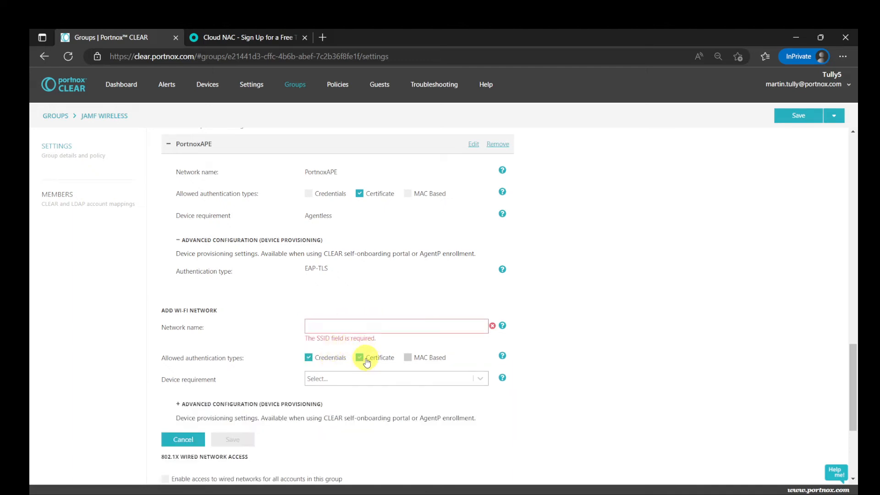
left_click(345, 380)
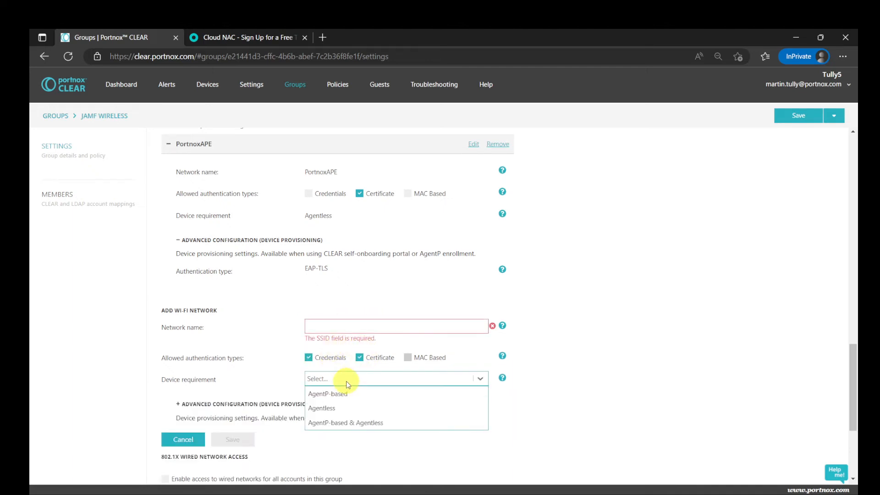
left_click(346, 423)
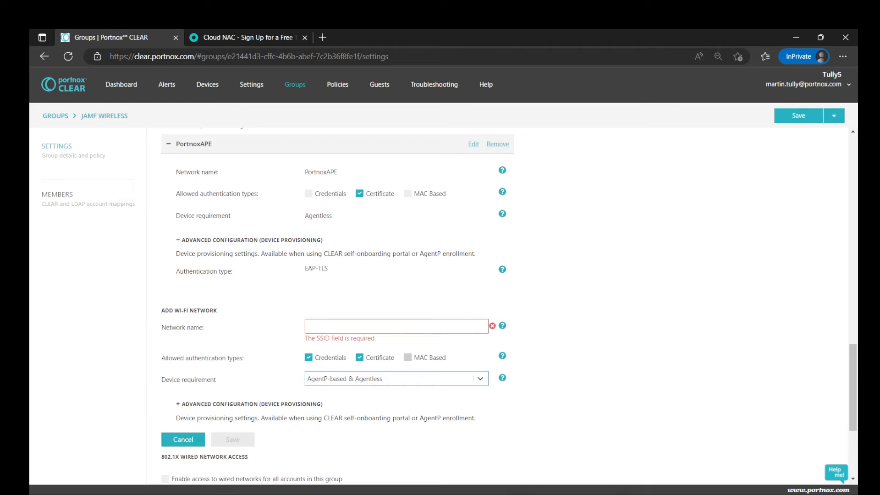
Review the System Default access control policy's wireless authentication and risk violation actions, try a specific VLAN assignment, and discard the pending changes
scroll(422, 232, "up", 6)
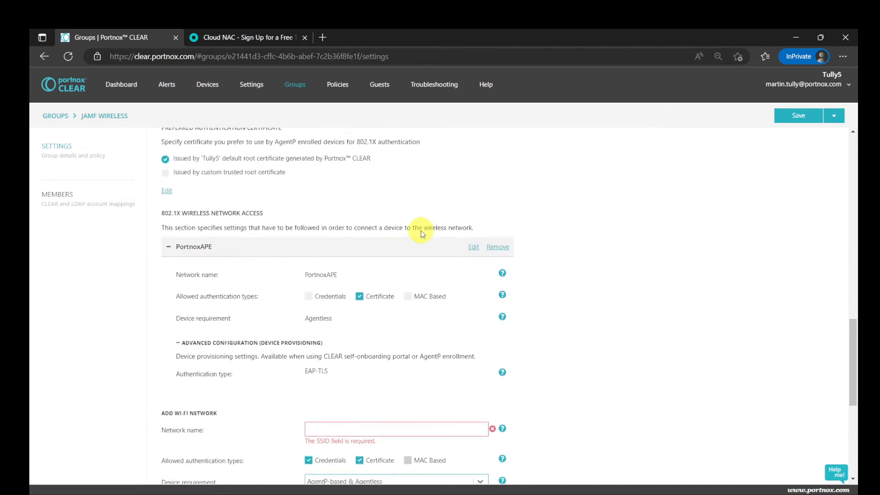
scroll(422, 230, "up", 5)
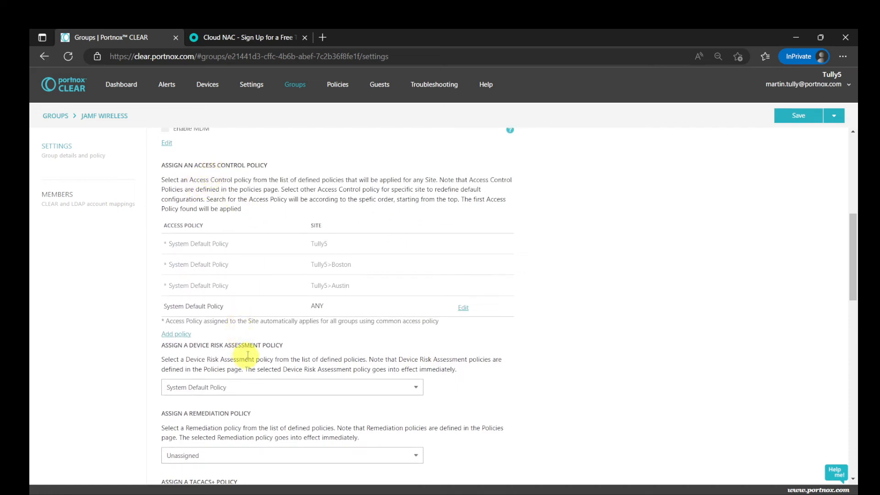
left_click(338, 87)
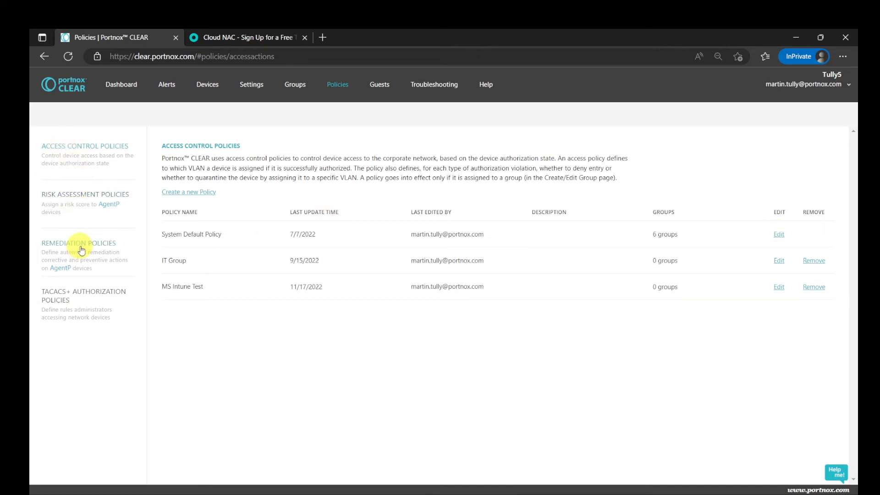
left_click(779, 234)
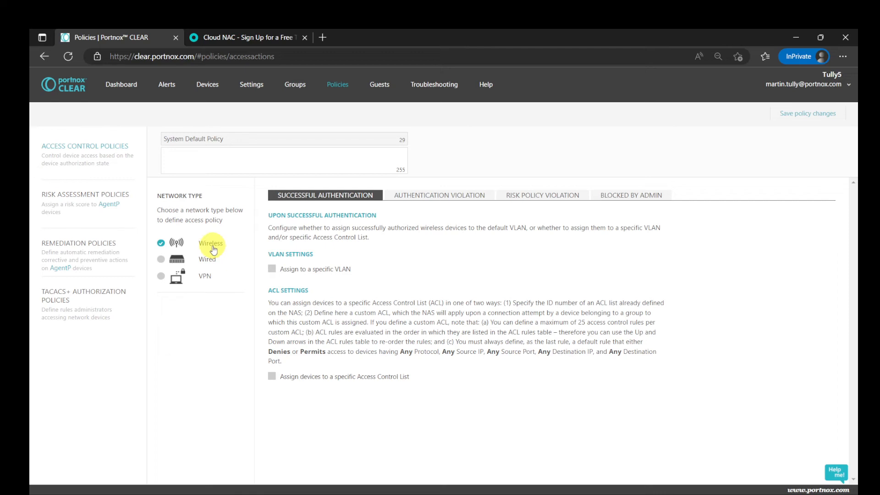
left_click(272, 269)
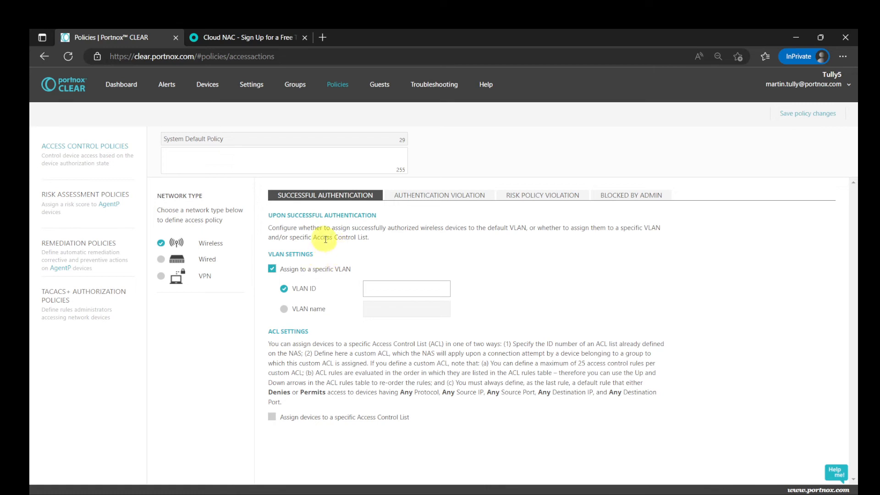
left_click(435, 197)
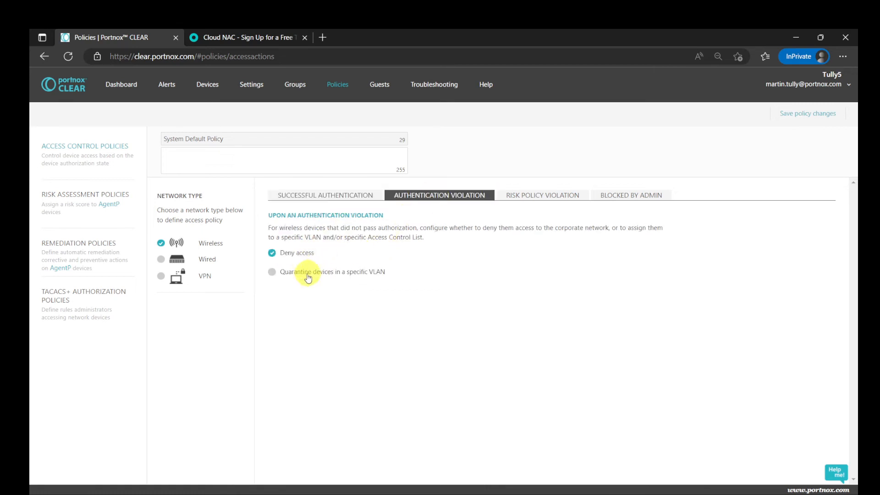
left_click(557, 196)
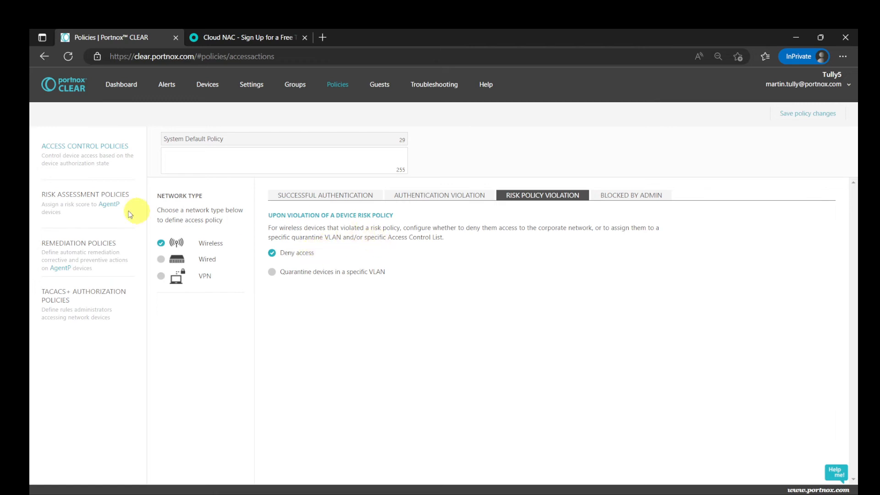
left_click(94, 195)
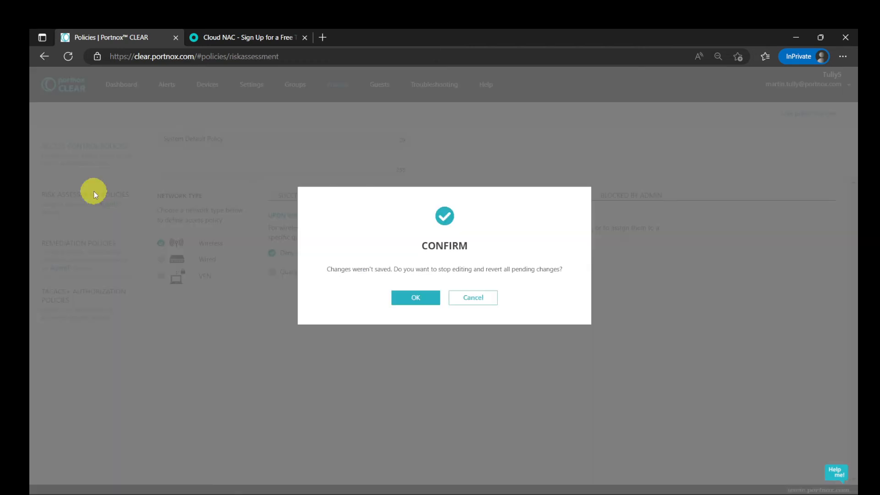
left_click(414, 299)
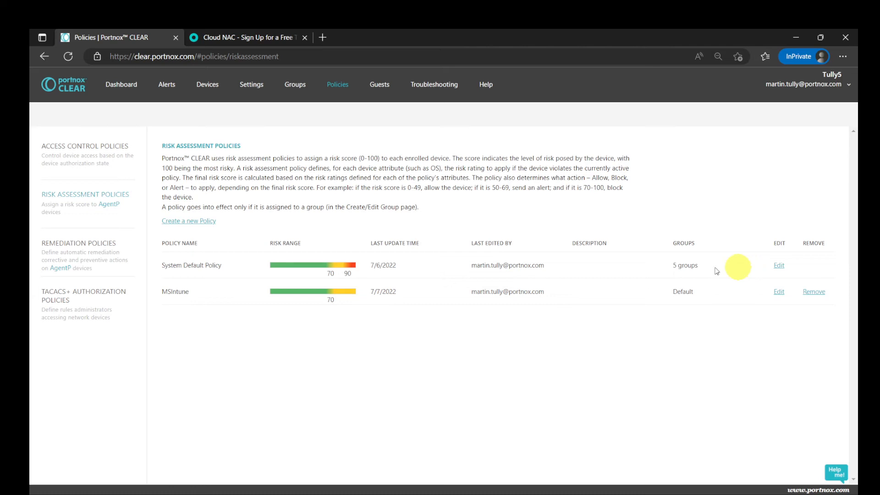
Examine the System Default risk assessment policy's attributes and risk ratings for AgentP devices on Android, iOS and Windows
left_click(778, 266)
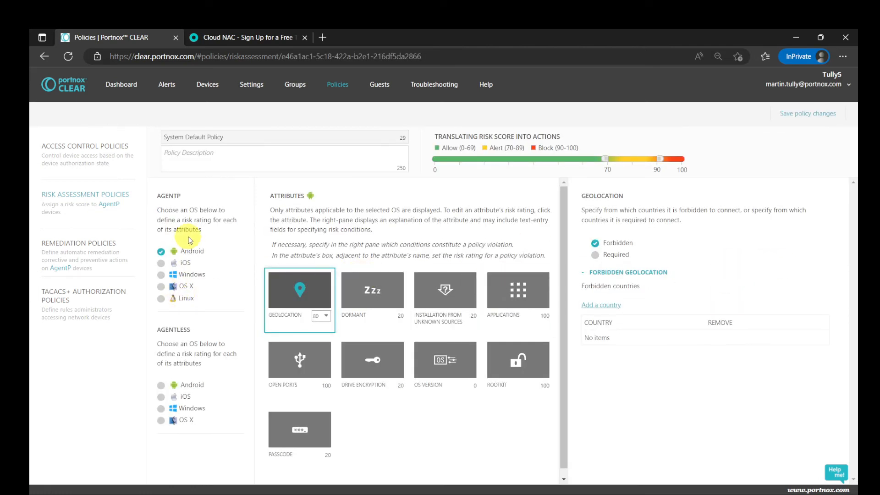
left_click(185, 265)
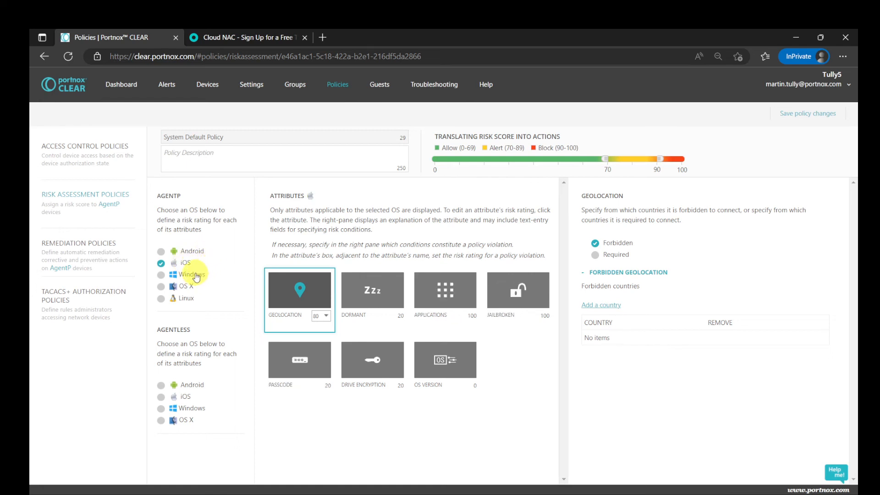
left_click(197, 276)
scroll(364, 304, "down", 2)
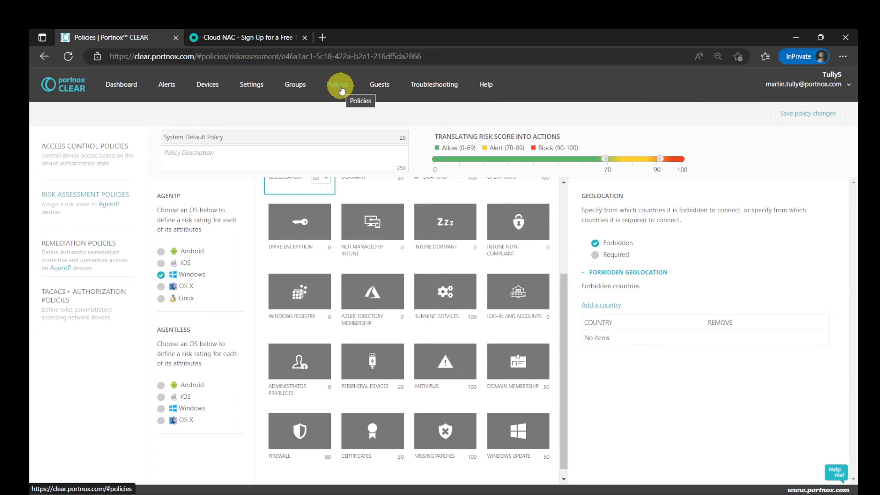
Review the CLEAR general onboarding settings and the third-party integration services, including the SIEM integration
left_click(240, 84)
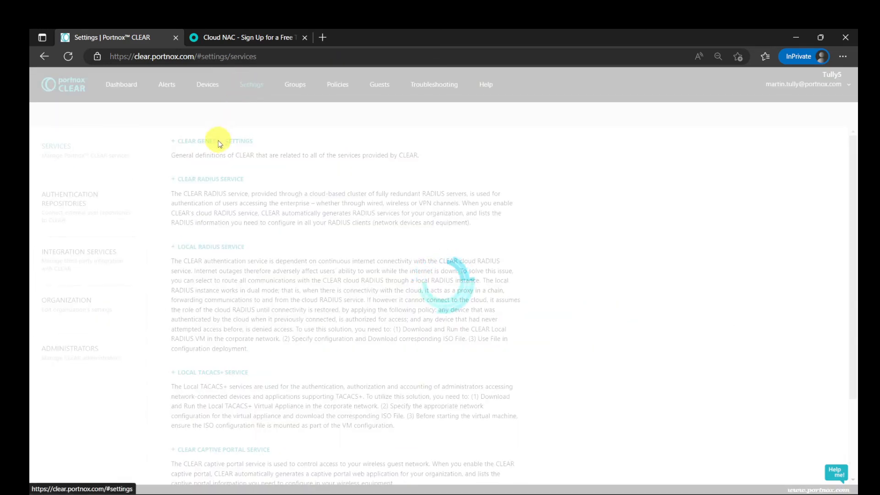
left_click(219, 142)
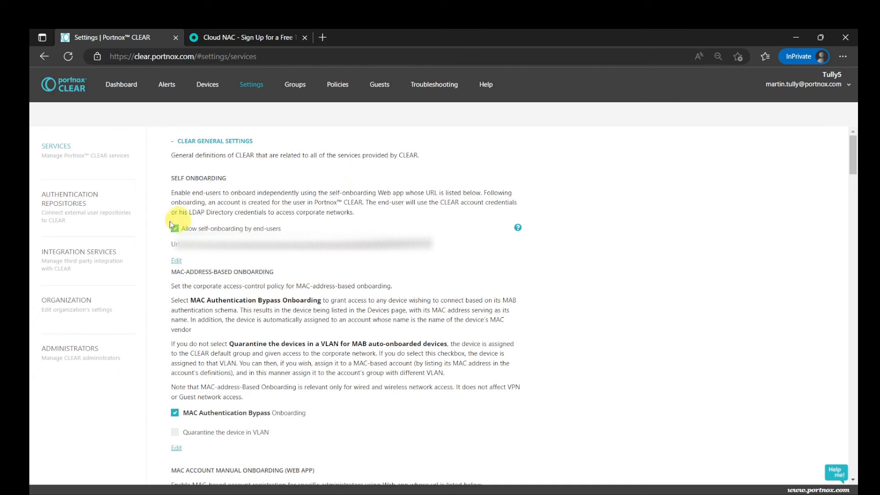
left_click(77, 255)
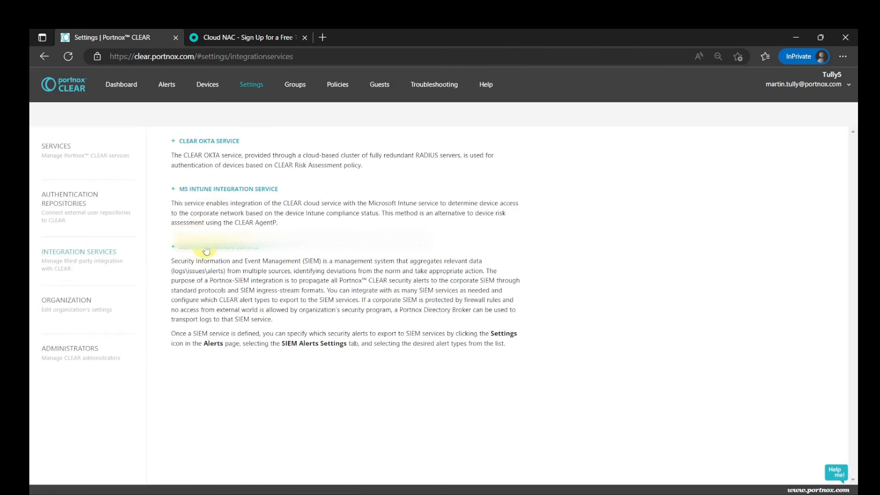
left_click(207, 247)
left_click(208, 248)
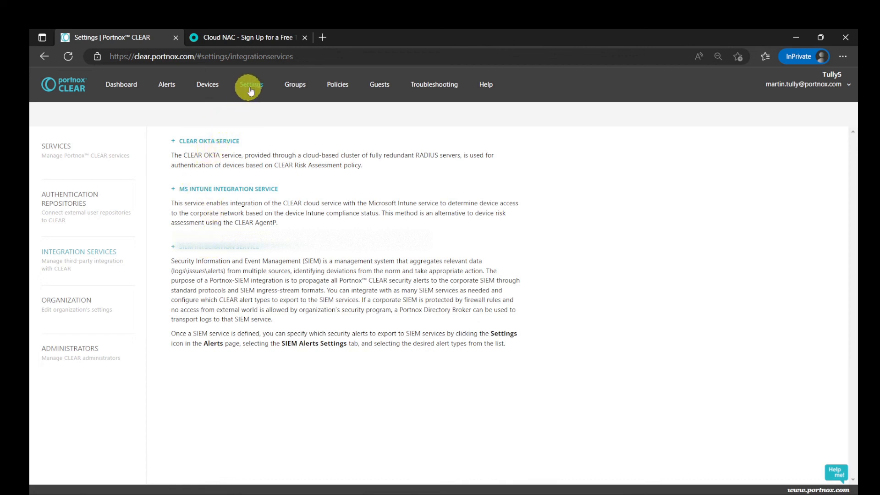
Inspect the device details of the computer under the MacBook Air account, including its authentication type, network and VLAN
mouse_move(206, 85)
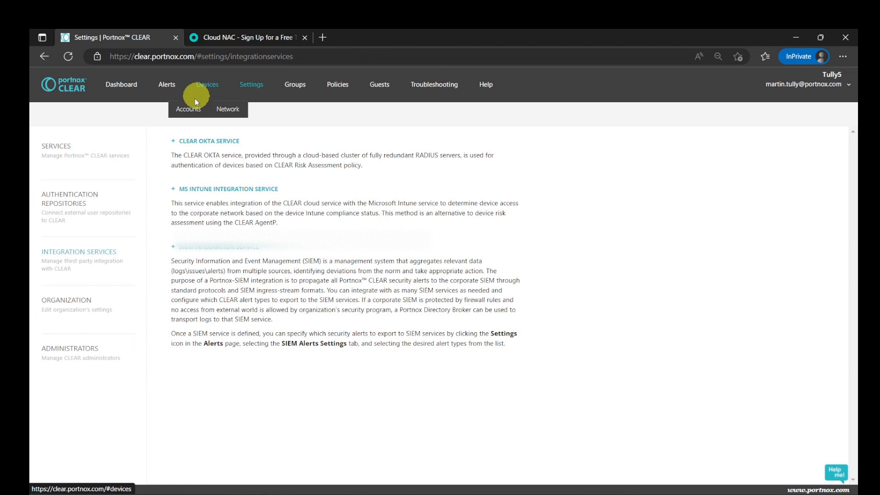
left_click(194, 98)
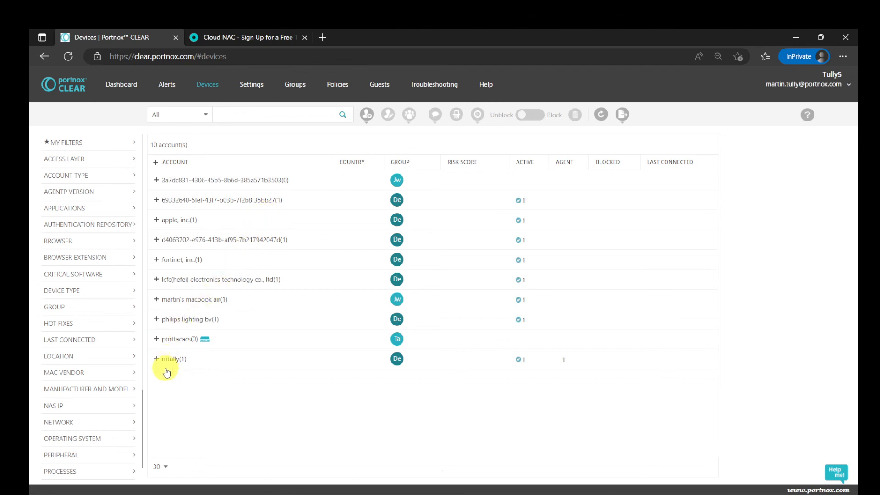
left_click(157, 300)
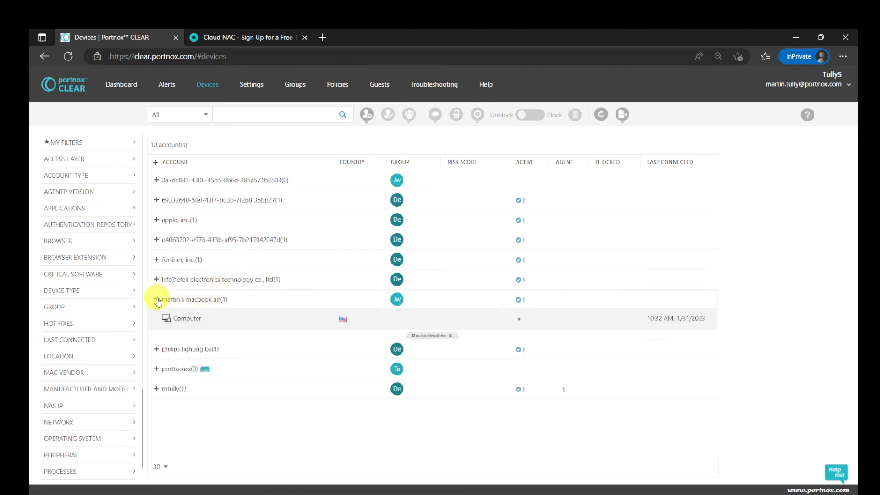
left_click(207, 320)
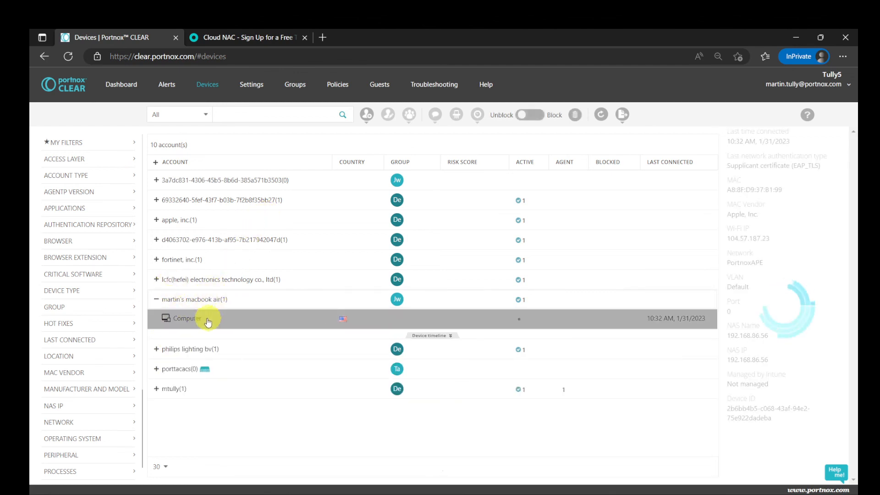
scroll(785, 347, "down", 3)
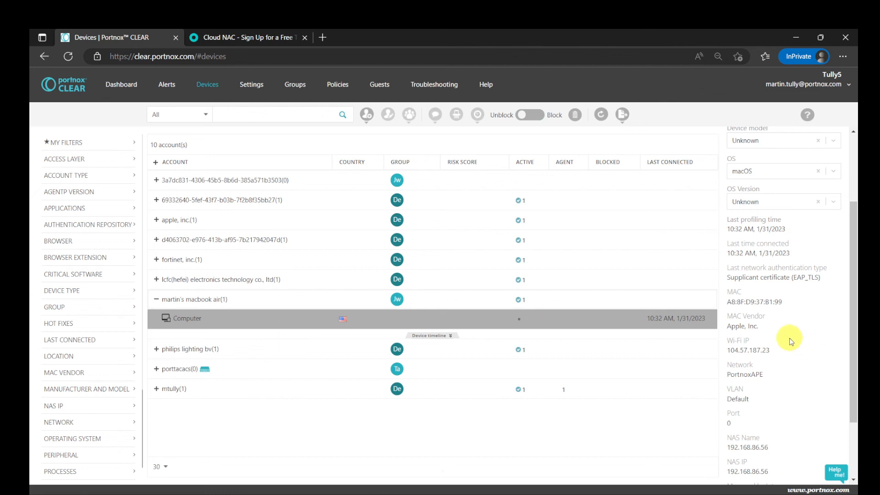
scroll(789, 340, "up", 3)
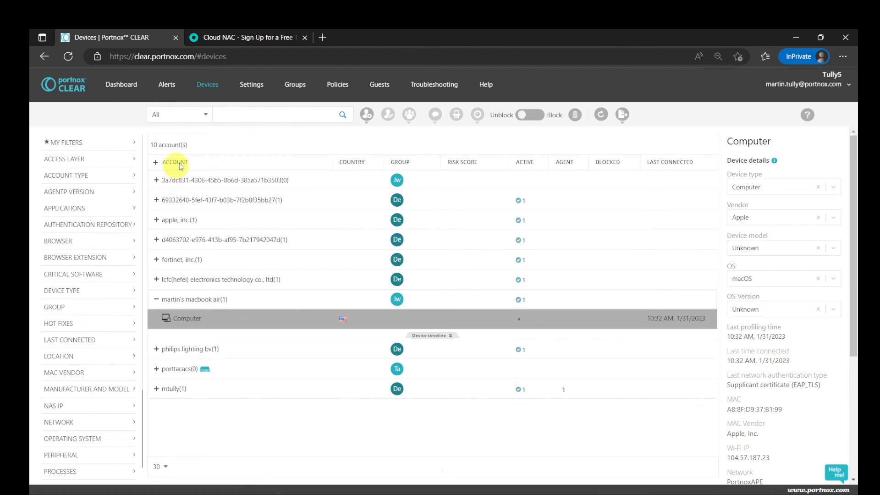
Check the system alerts and return to the CLEAR services settings
left_click(169, 90)
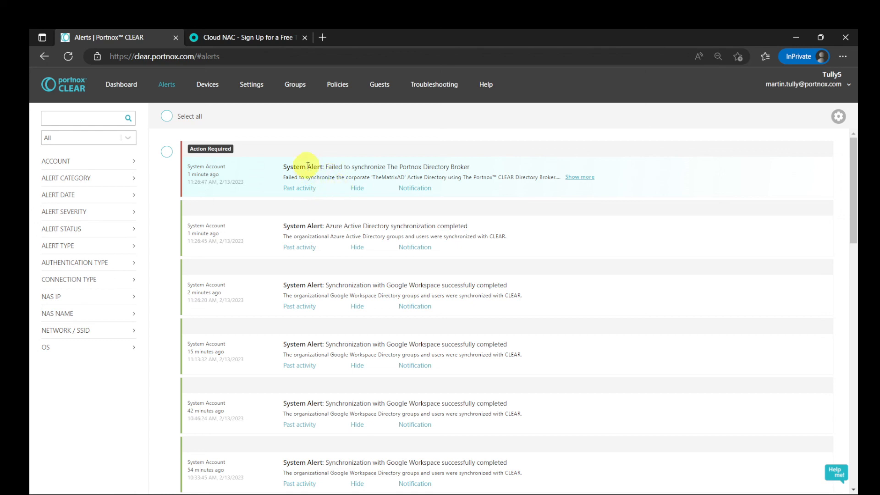
left_click(258, 87)
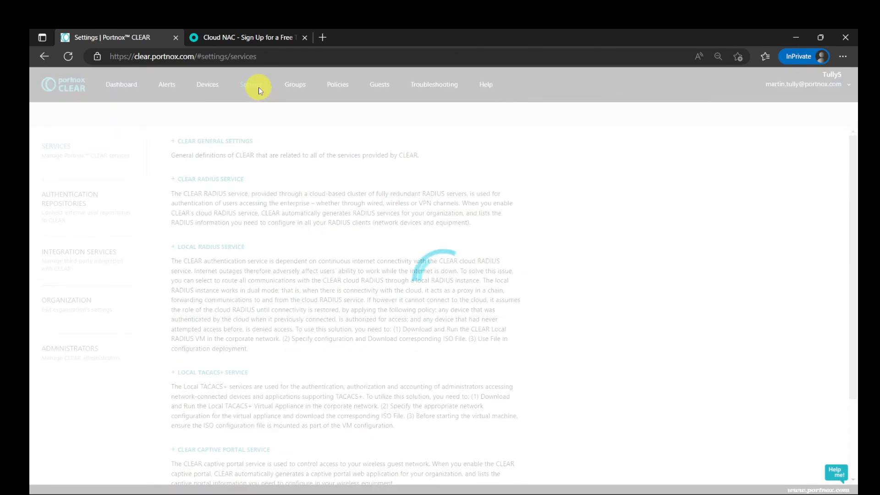